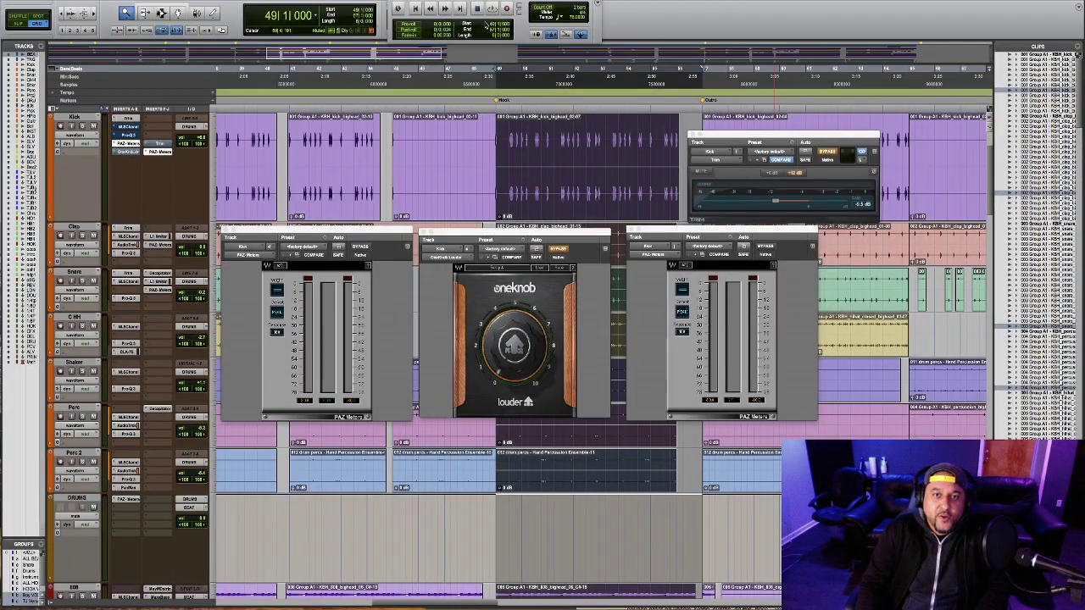
# - Play the hook from bar 49 and watch the Kick's input and output meters with OneKnob Louder bypassed
pyautogui.click(492, 8)
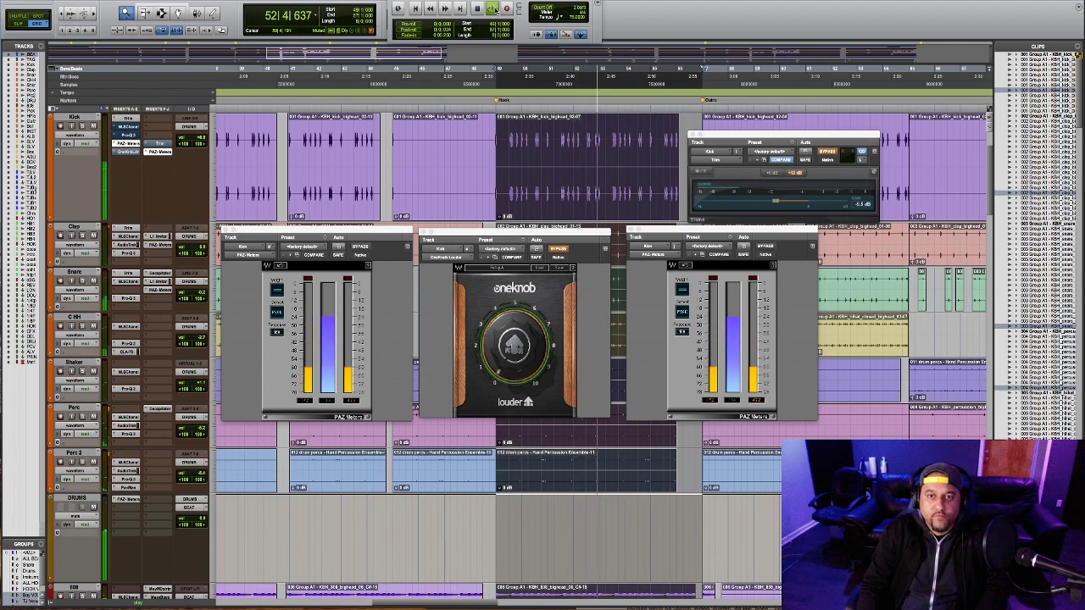
pyautogui.click(491, 8)
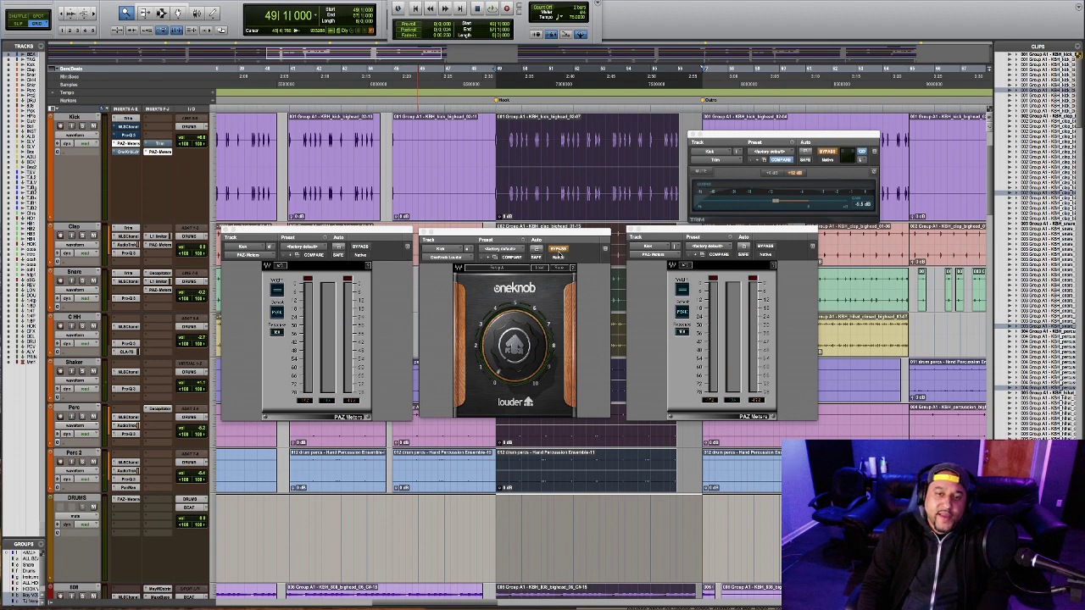
# - Activate OneKnob Louder on the Kick and audition the hook, turning the knob to 5 and further toward its maximum
pyautogui.click(562, 250)
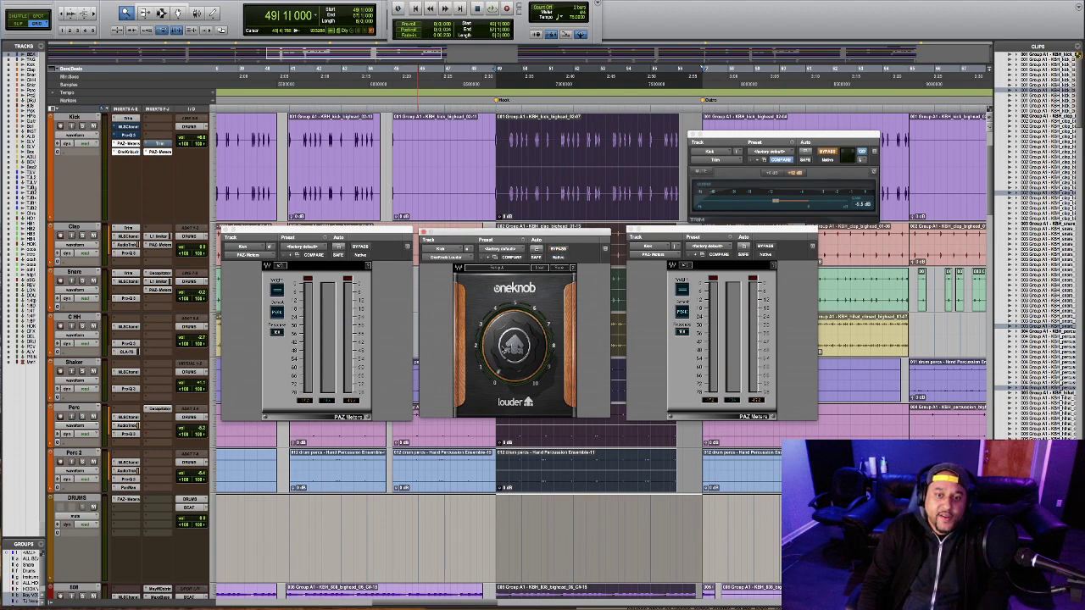
pyautogui.press('space')
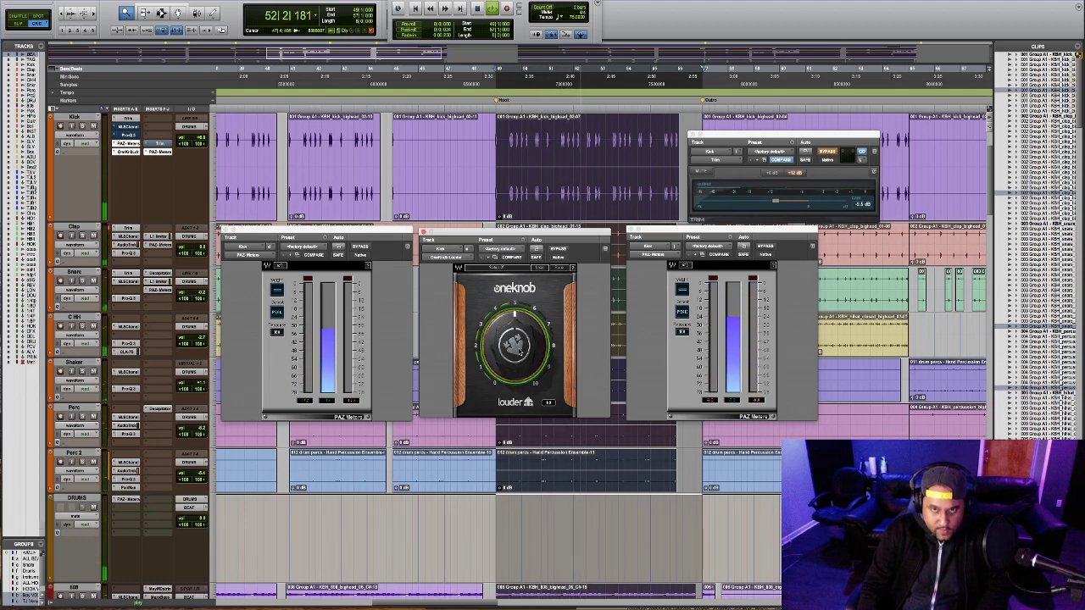
pyautogui.press('space')
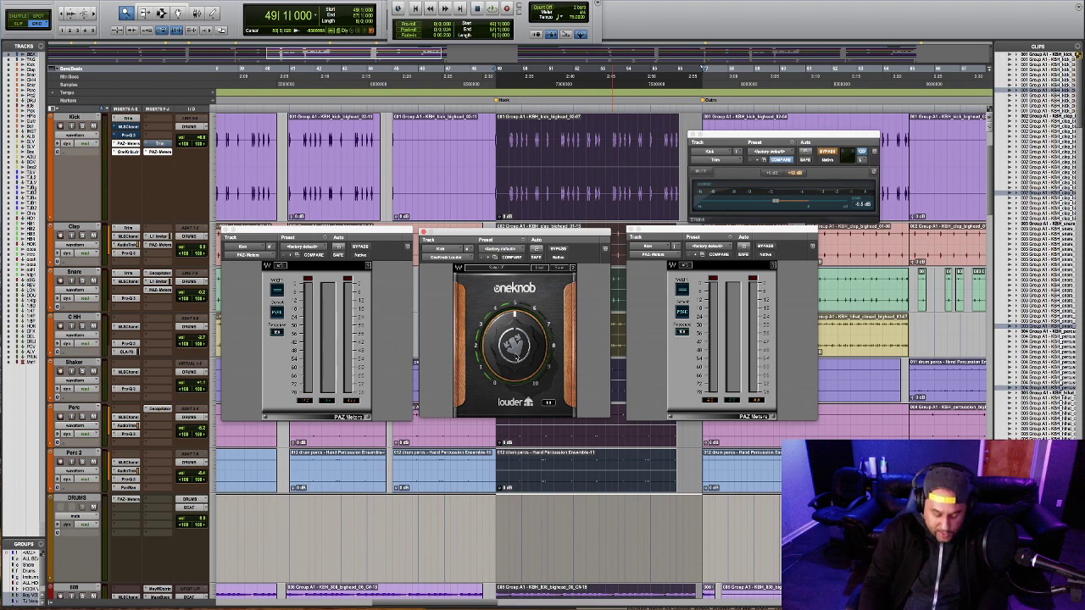
pyautogui.press('space')
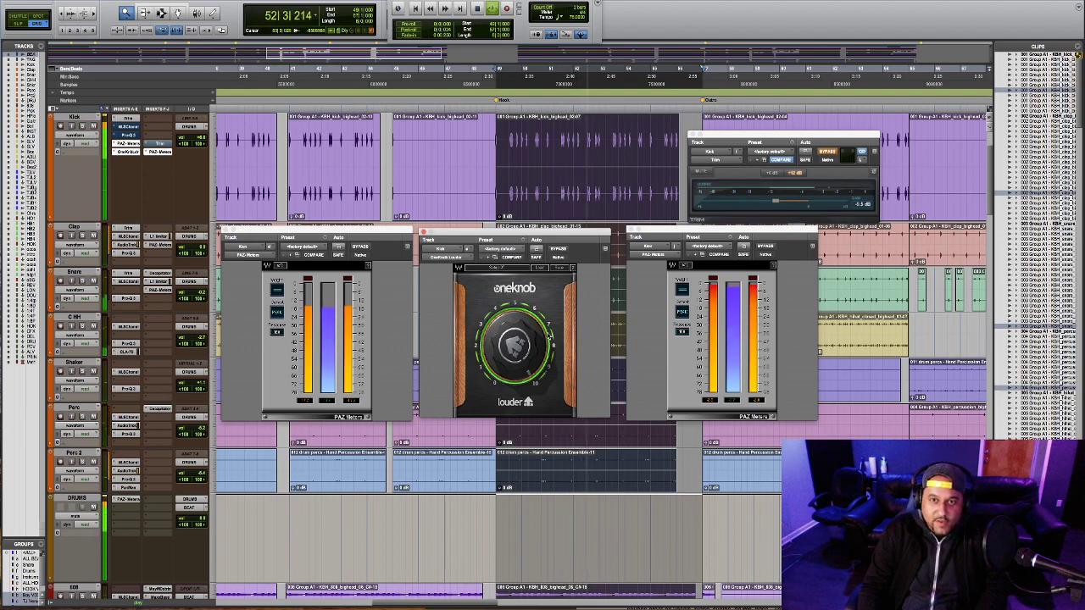
pyautogui.press('space')
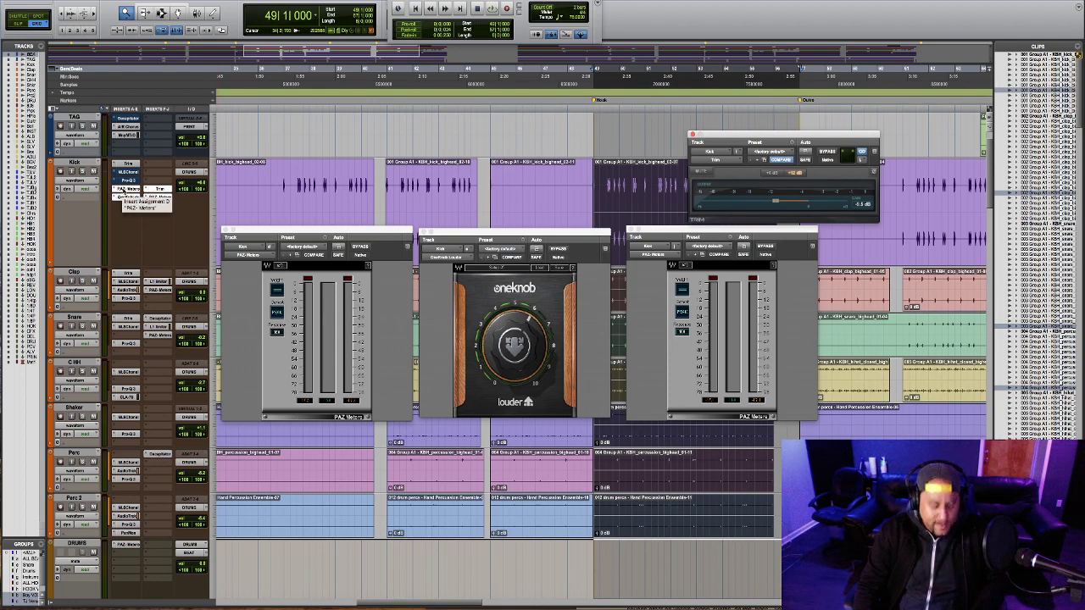
# - Bypass the Kick track's Trim, OneKnob Louder and both PAZ Meters inserts
pyautogui.keyDown('super'); pyautogui.click(160, 188); pyautogui.keyUp('super')
pyautogui.keyDown('super'); pyautogui.click(127, 189); pyautogui.keyUp('super')
pyautogui.keyDown('super'); pyautogui.click(127, 197); pyautogui.keyUp('super')
pyautogui.keyDown('super'); pyautogui.click(160, 196); pyautogui.keyUp('super')
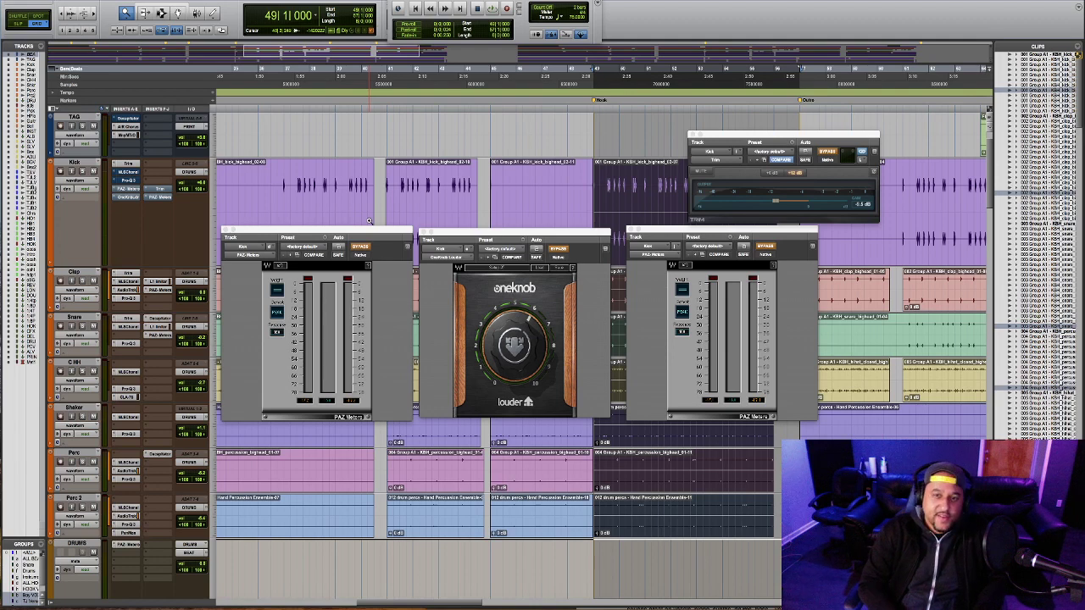
# - Play the hook and compare the kick with its Trim, OneKnob Louder and meter inserts active and bypassed
pyautogui.press('space')
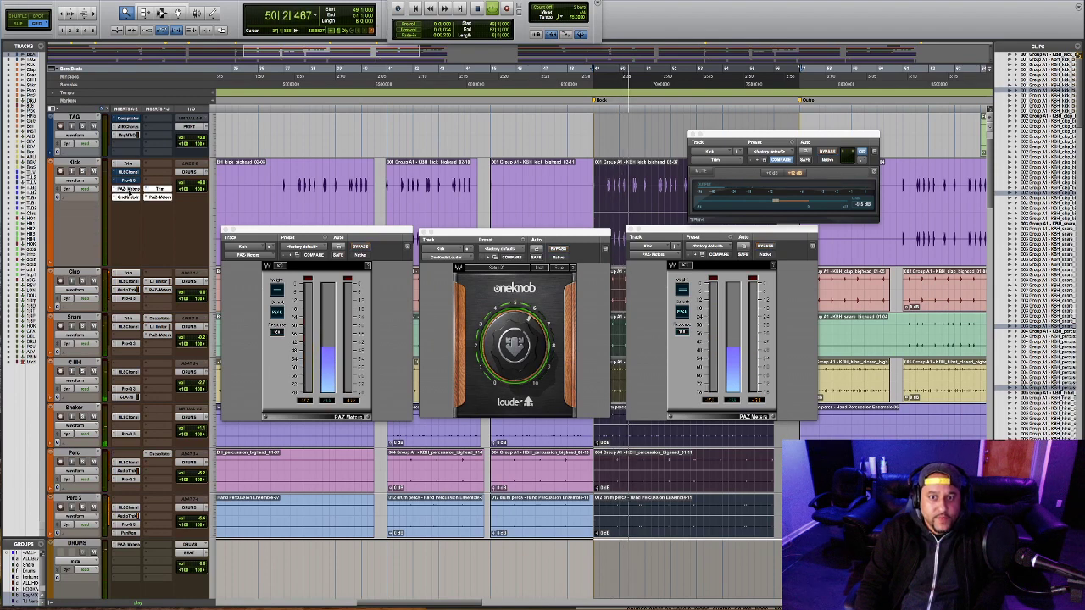
pyautogui.hotkey('shift', 'a')
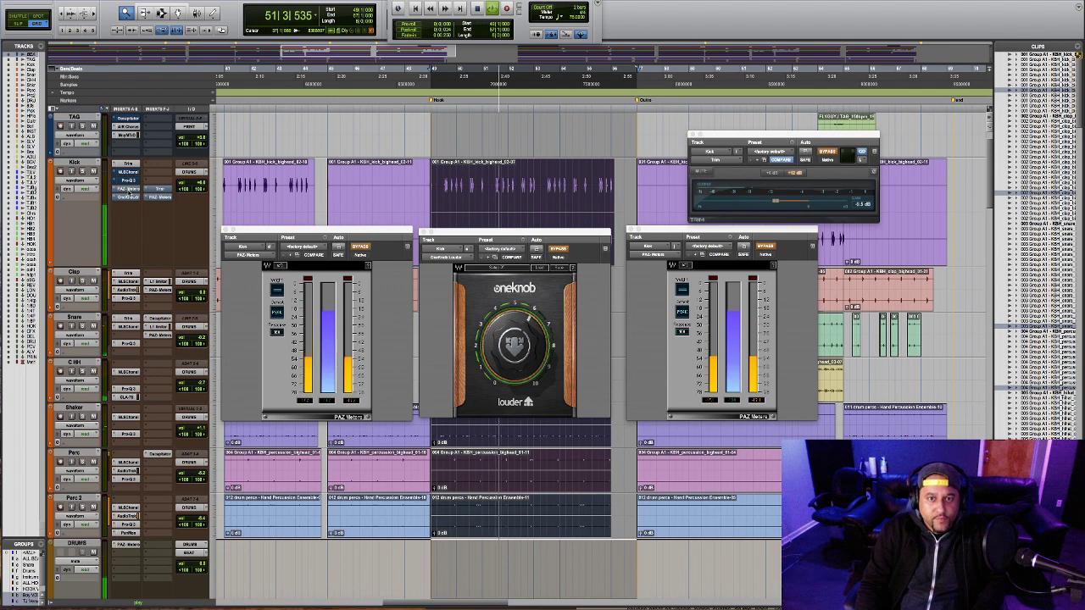
pyautogui.hotkey('shift', 'a')
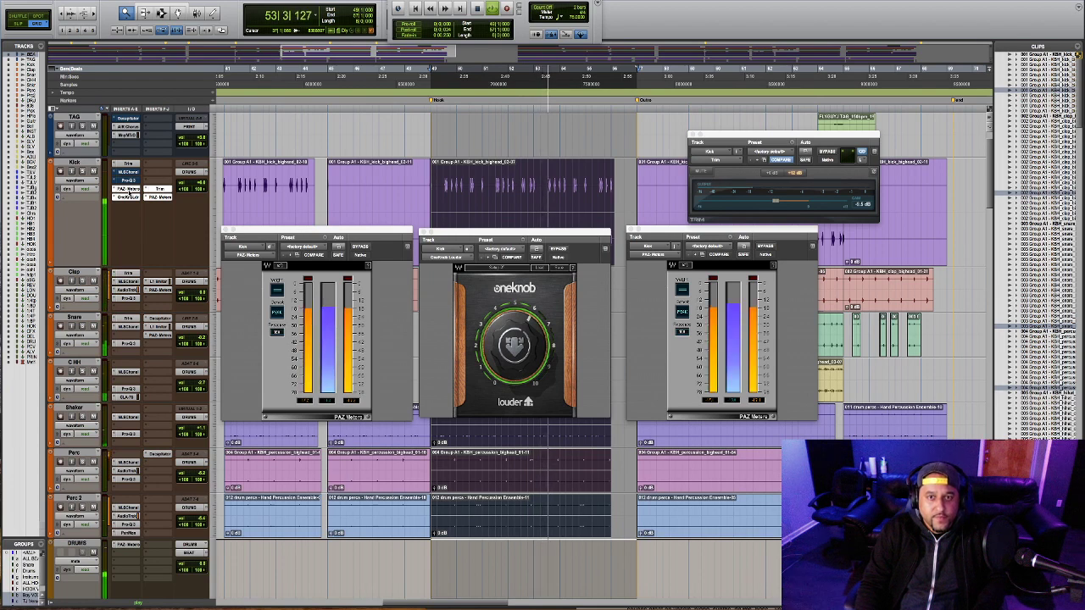
pyautogui.hotkey('shift', 'a')
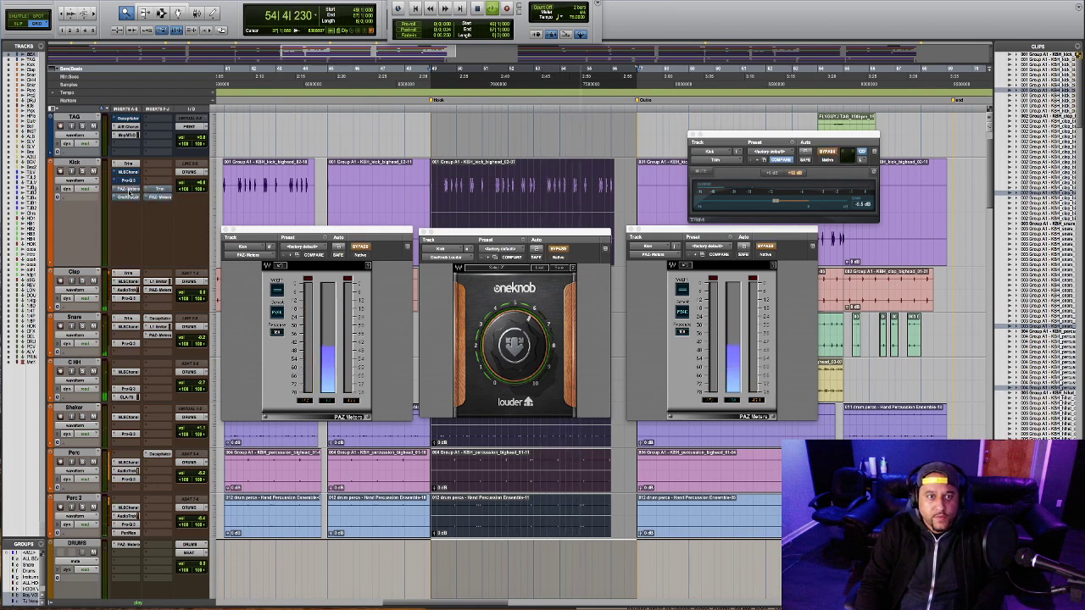
pyautogui.hotkey('shift', 'a')
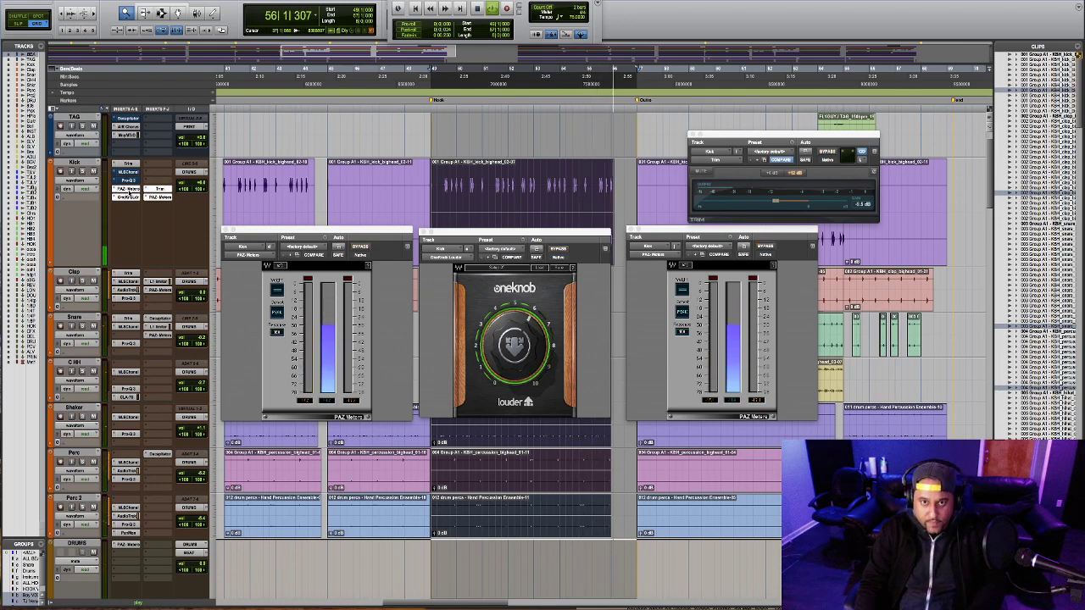
pyautogui.press('space')
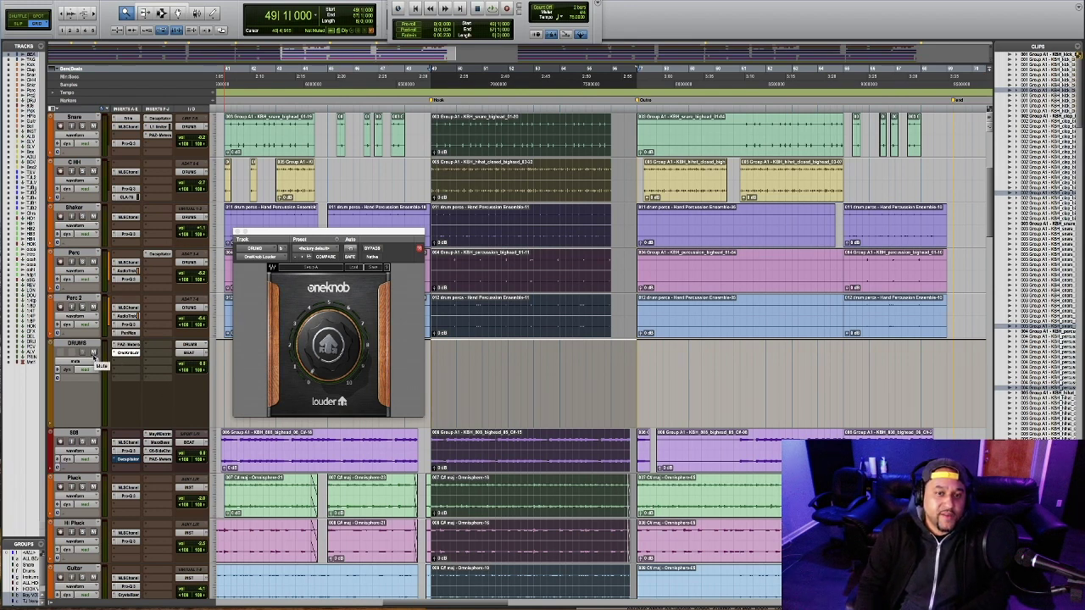
# - Audition the drums over the hook and raise OneKnob Louder on the DRUMS bus to about 6
pyautogui.press('space')
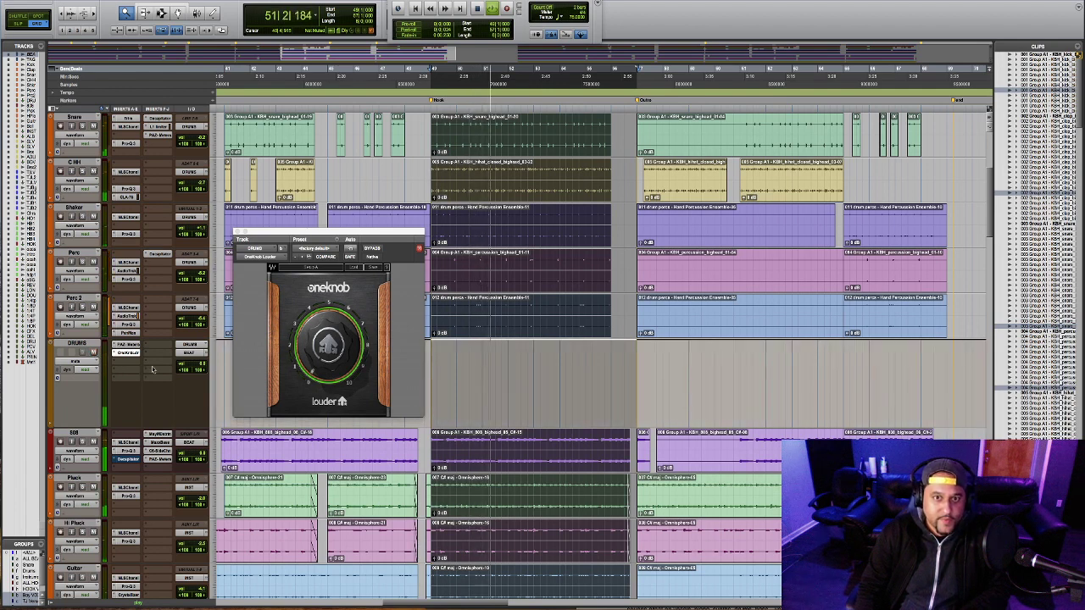
pyautogui.press('space')
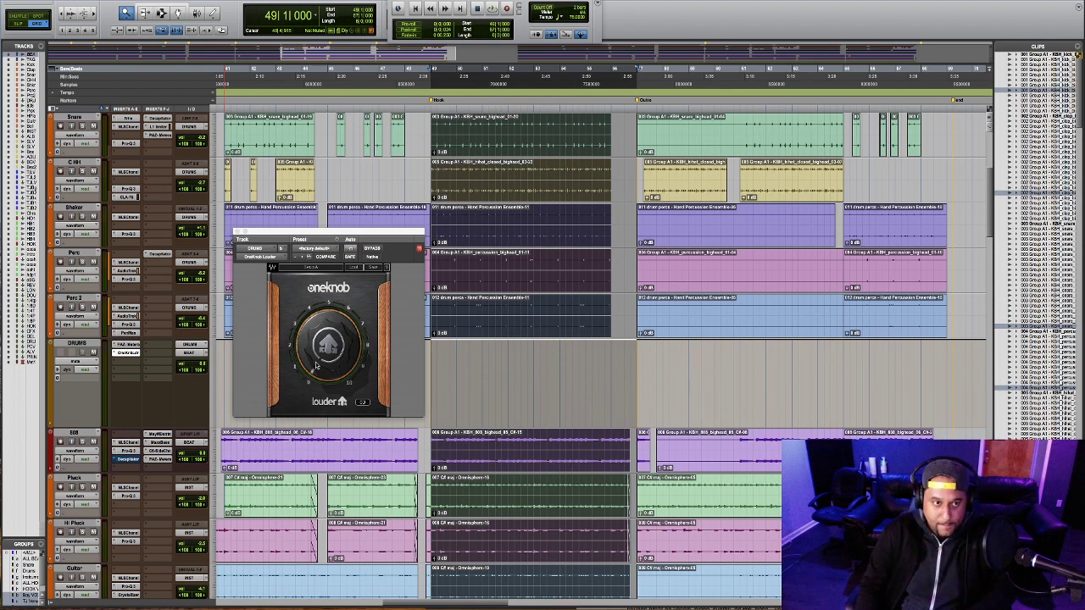
pyautogui.press('space')
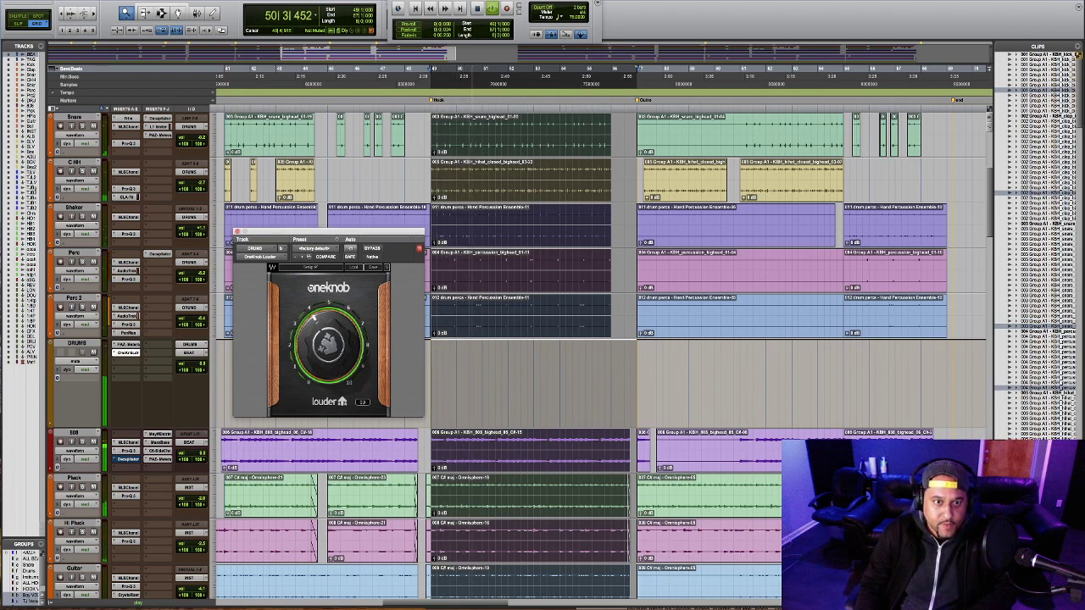
pyautogui.moveTo(314, 320); pyautogui.dragTo(319, 370)
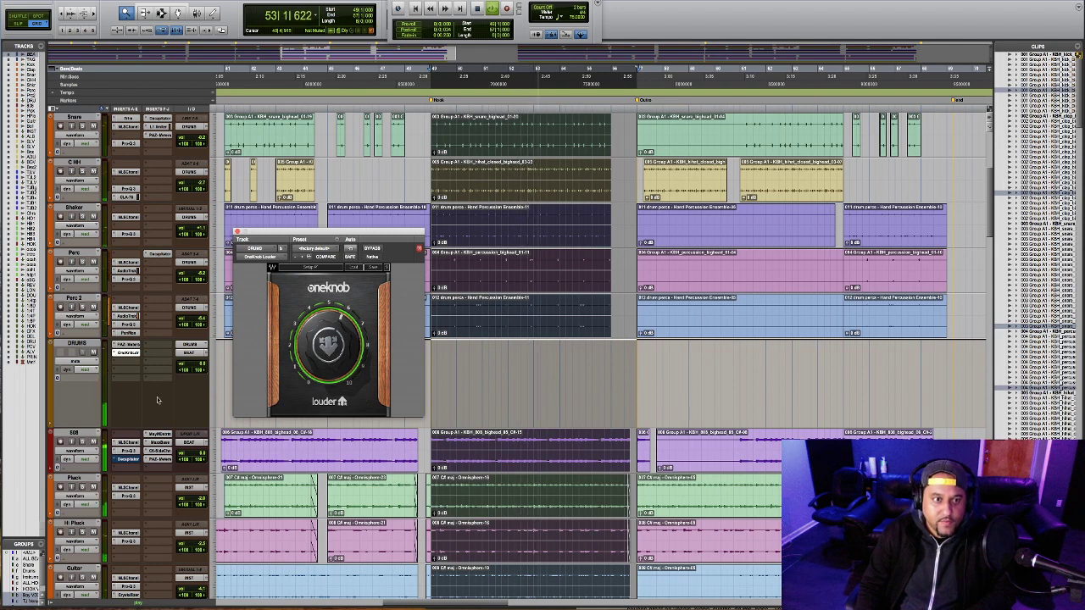
# - Lower the DRUMS bus volume to offset the added loudness and push its OneKnob Louder further toward maximum
pyautogui.click(197, 368)
pyautogui.click(197, 367)
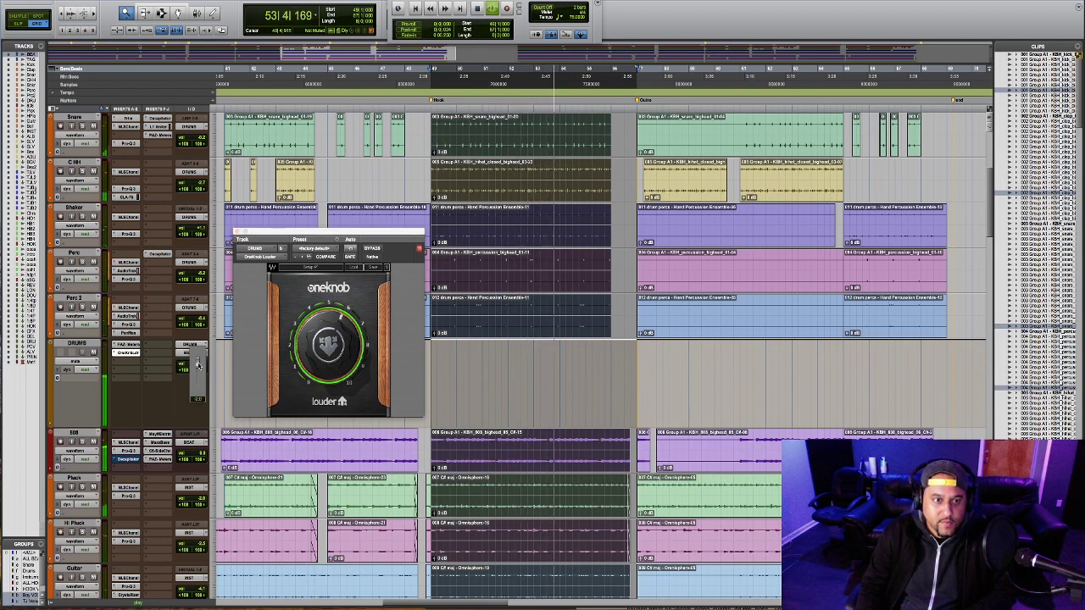
pyautogui.moveTo(198, 366); pyautogui.dragTo(200, 366)
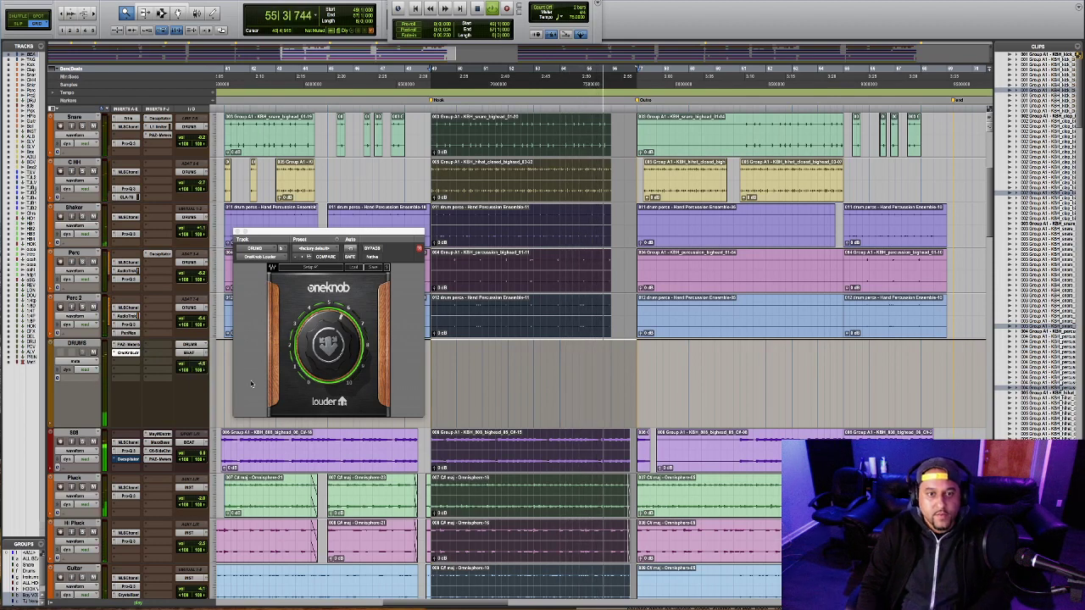
pyautogui.moveTo(327, 366)
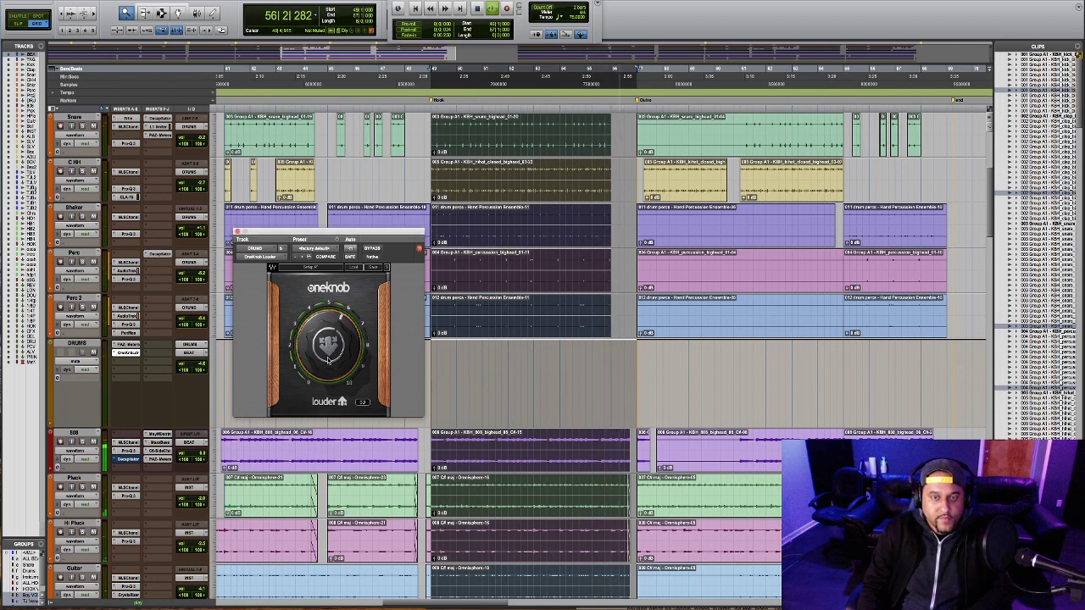
pyautogui.moveTo(327, 366); pyautogui.dragTo(330, 356)
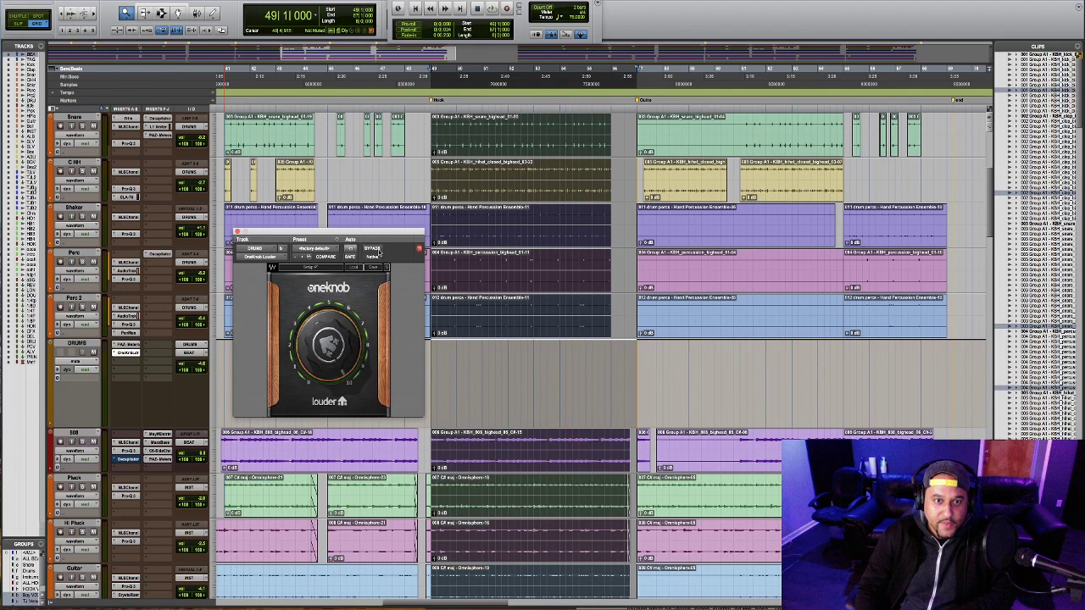
# - Play the hook and compare the DRUMS bus with and without OneKnob Louder, leaving the plug-in bypassed
pyautogui.press('space')
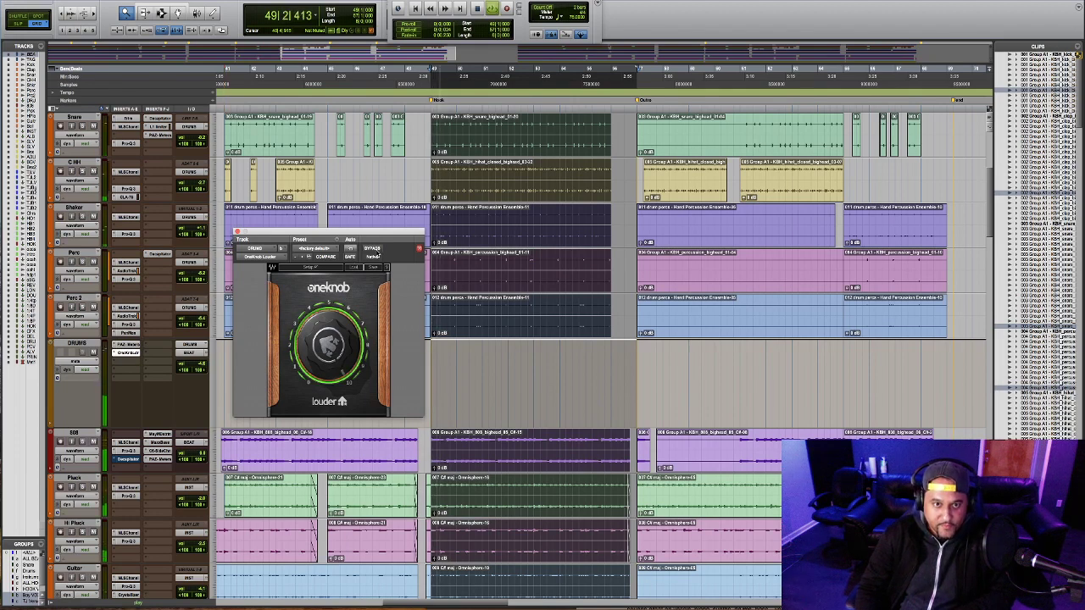
pyautogui.click(376, 251)
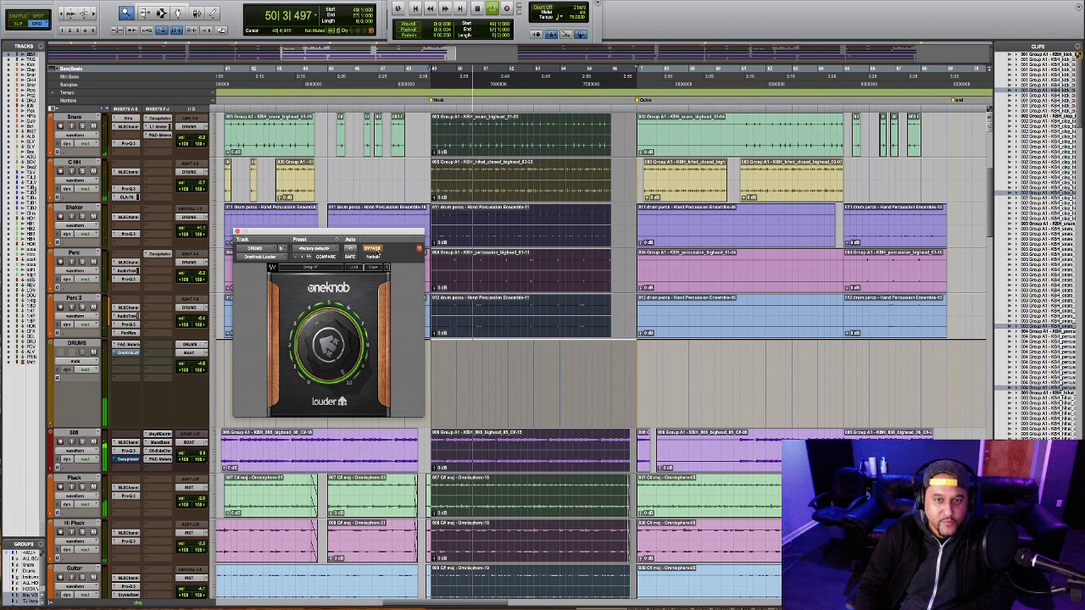
pyautogui.click(378, 253)
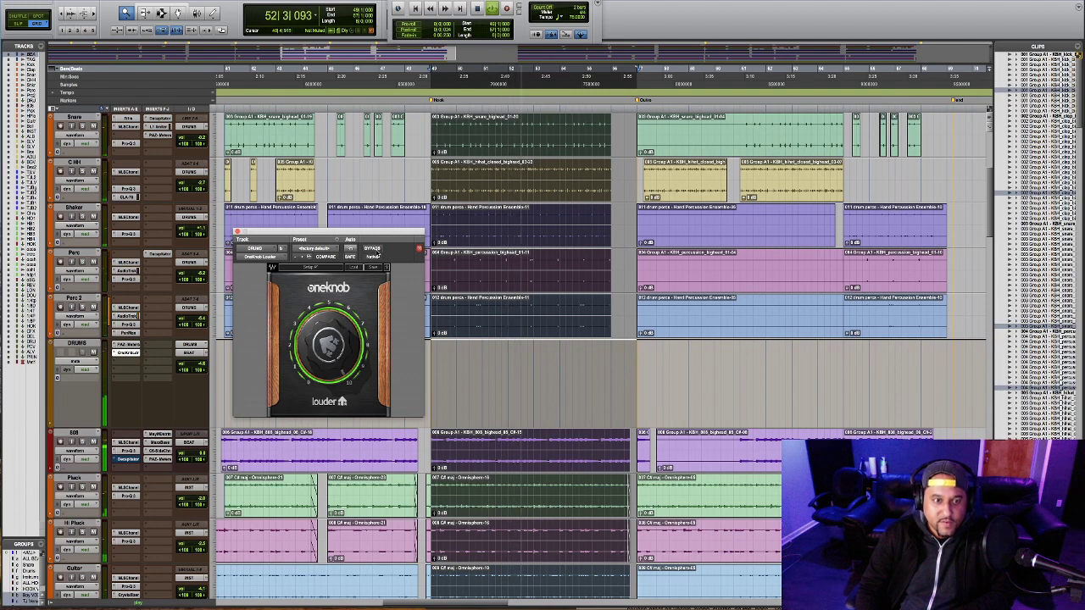
pyautogui.click(373, 249)
pyautogui.press('space')
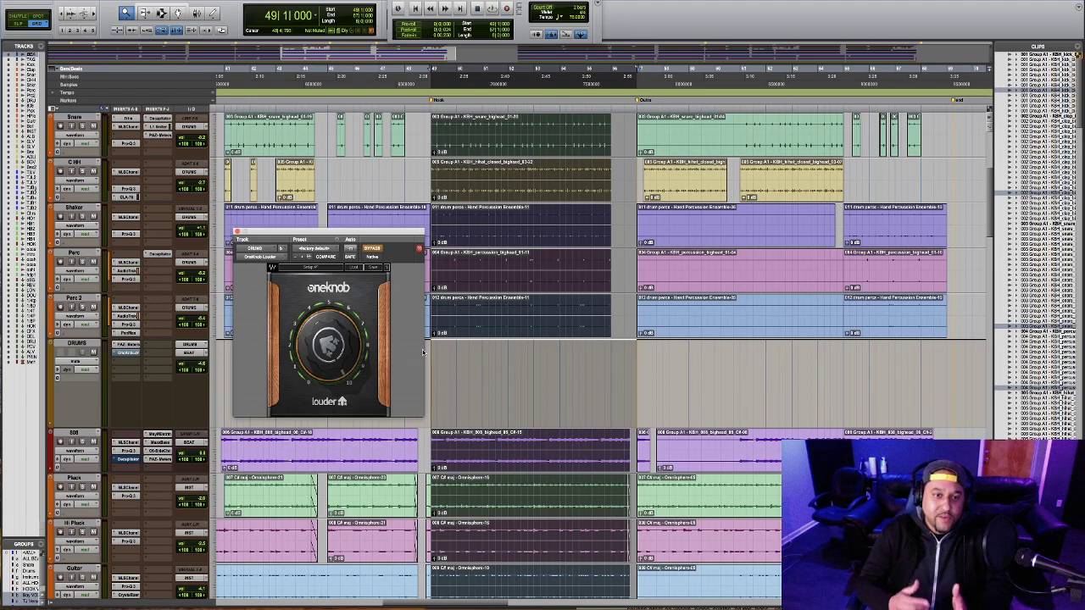
# - Turn up OneKnob Louder on the PRINT track and compare the full mix with it active and bypassed over the hook
pyautogui.moveTo(350, 348)
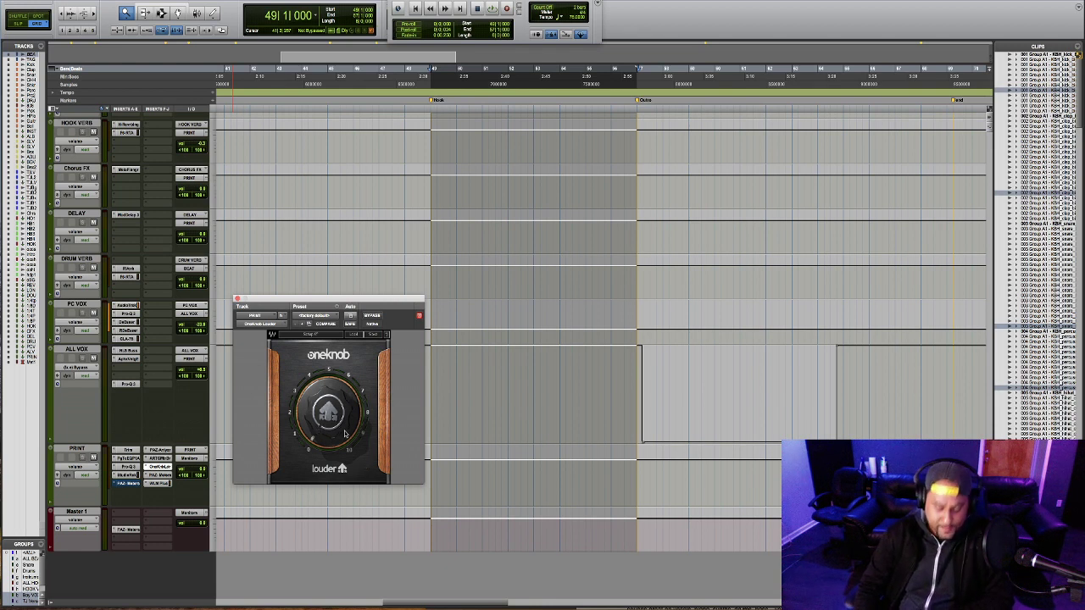
pyautogui.press('space')
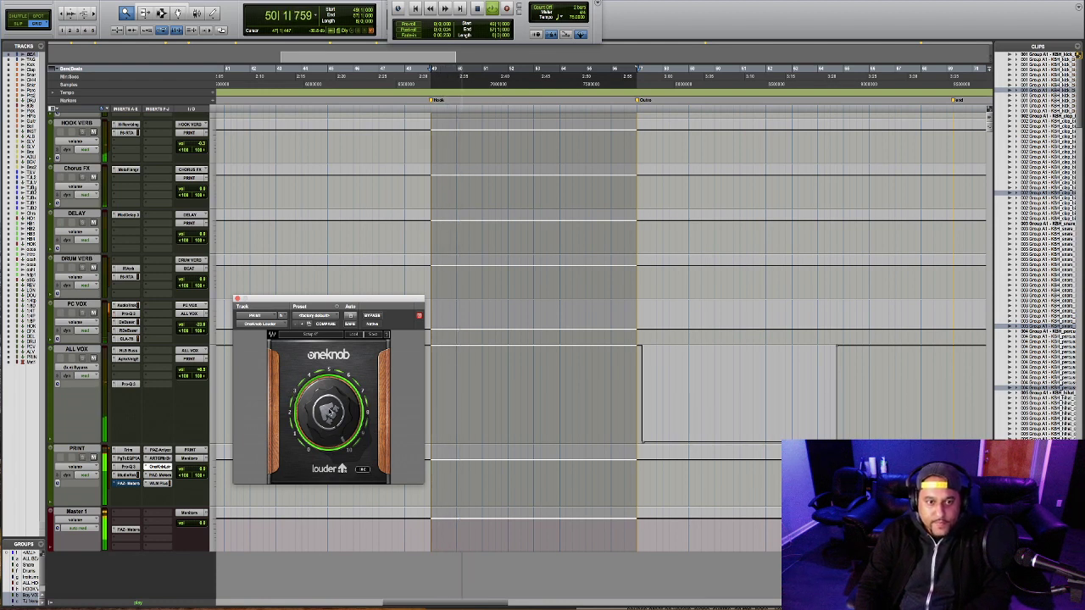
pyautogui.click(373, 317)
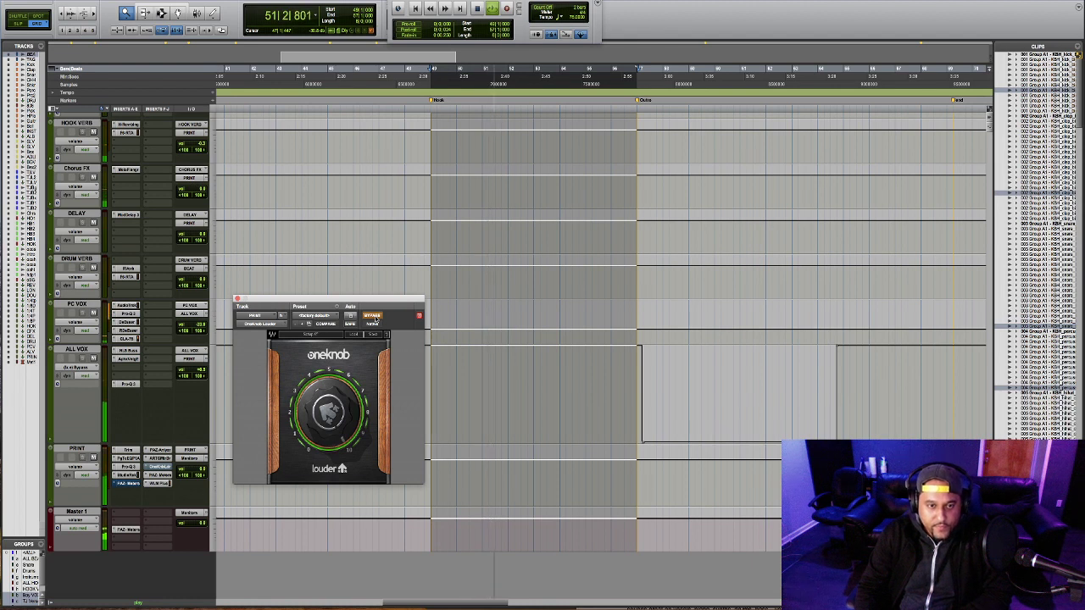
pyautogui.click(373, 316)
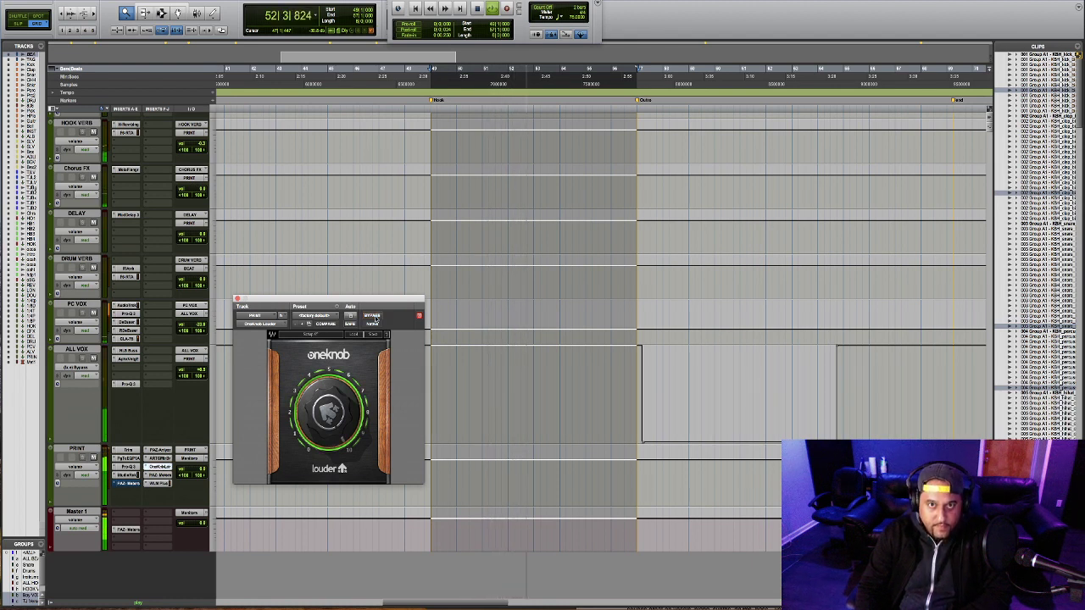
pyautogui.click(373, 316)
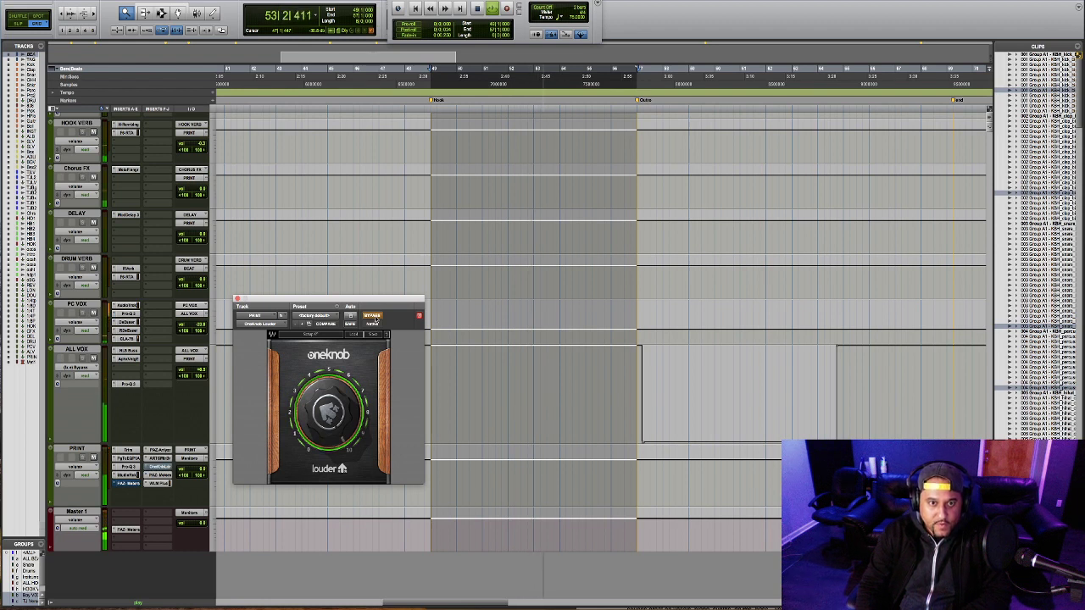
pyautogui.click(373, 317)
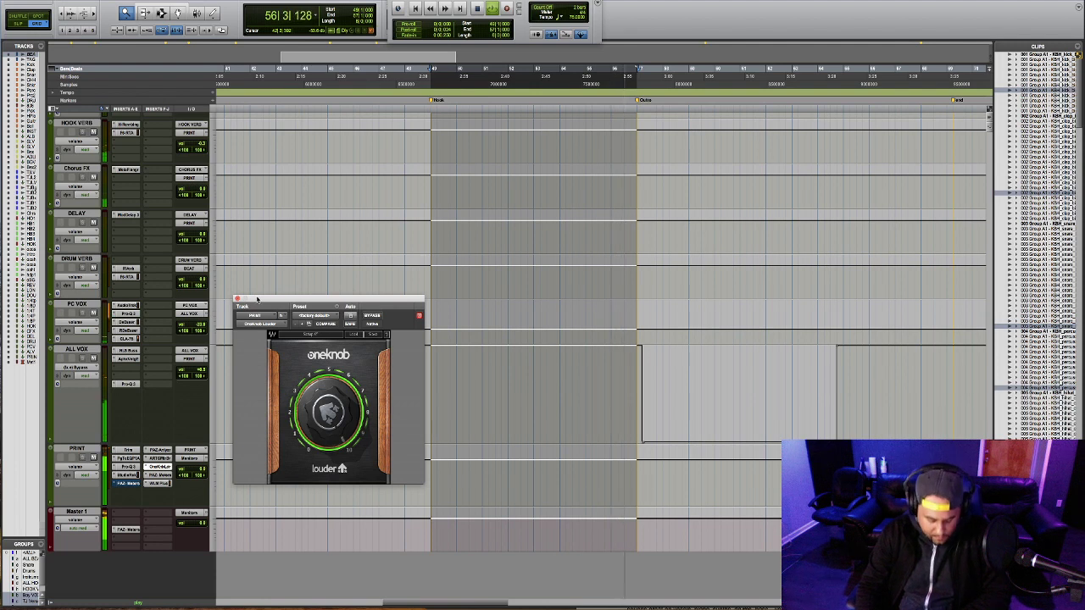
pyautogui.press('space')
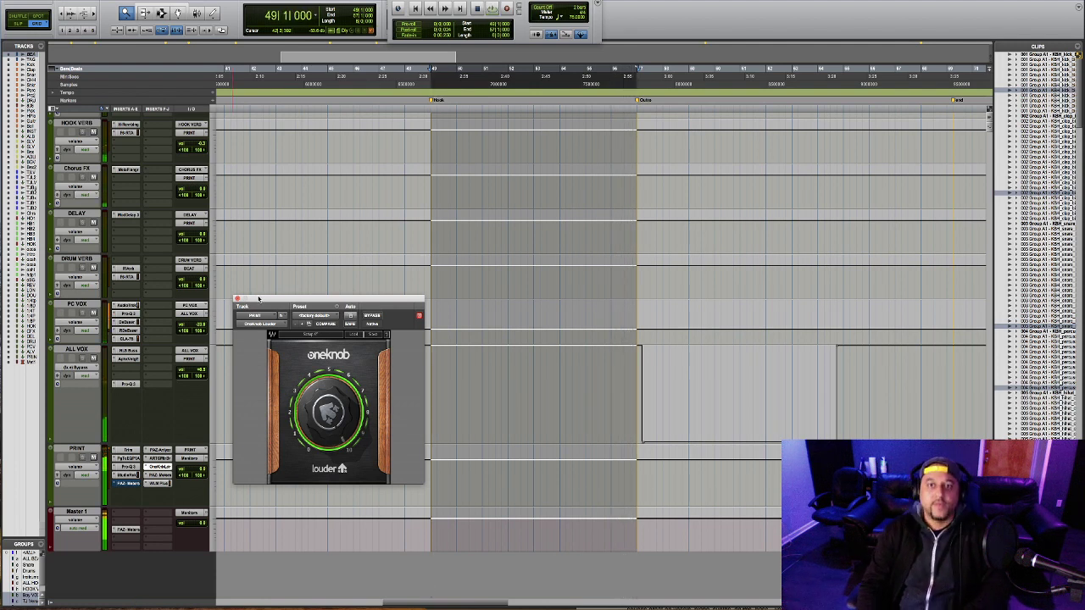